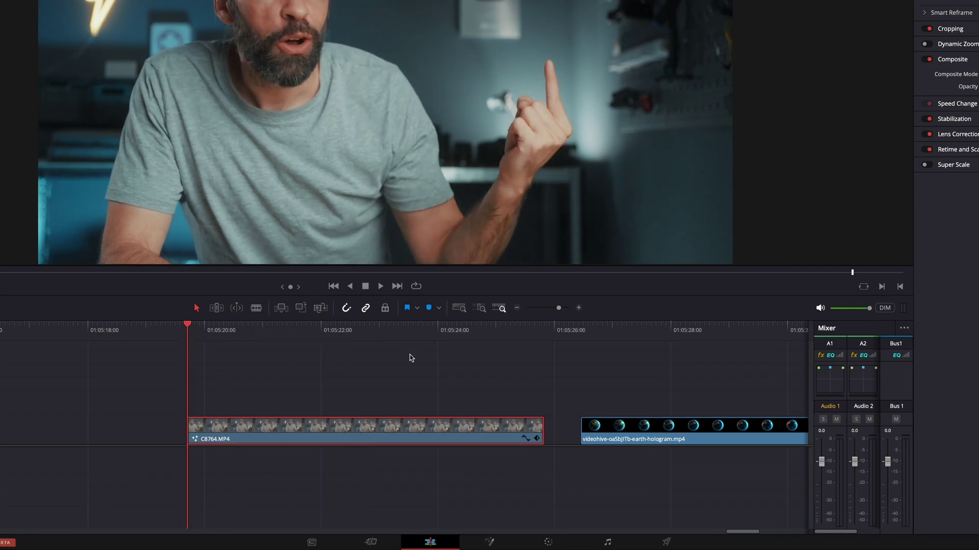
Step: Place the earth clip on V2 above CB764, trim it to match, and make a Fusion clip
left_click_drag(654, 444, 464, 397)
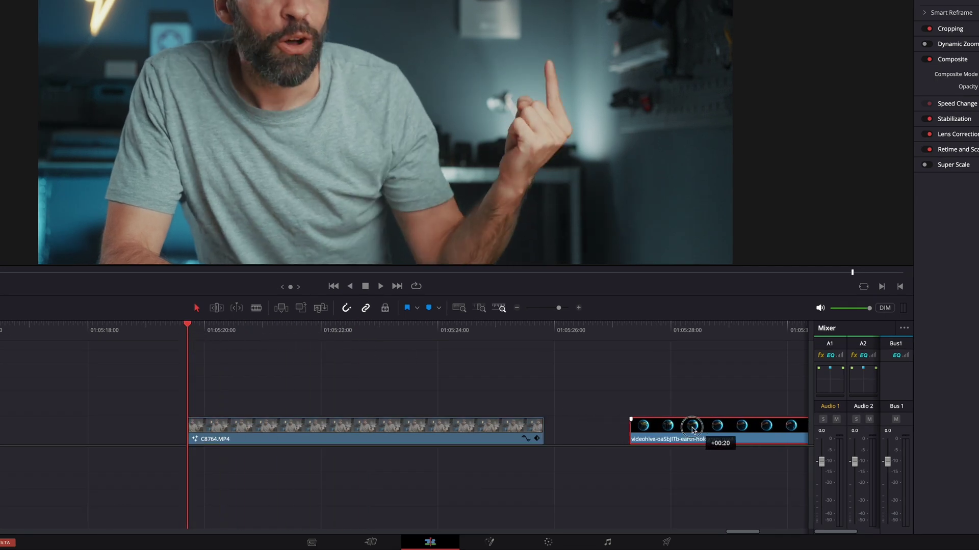
left_click_drag(465, 397, 229, 405)
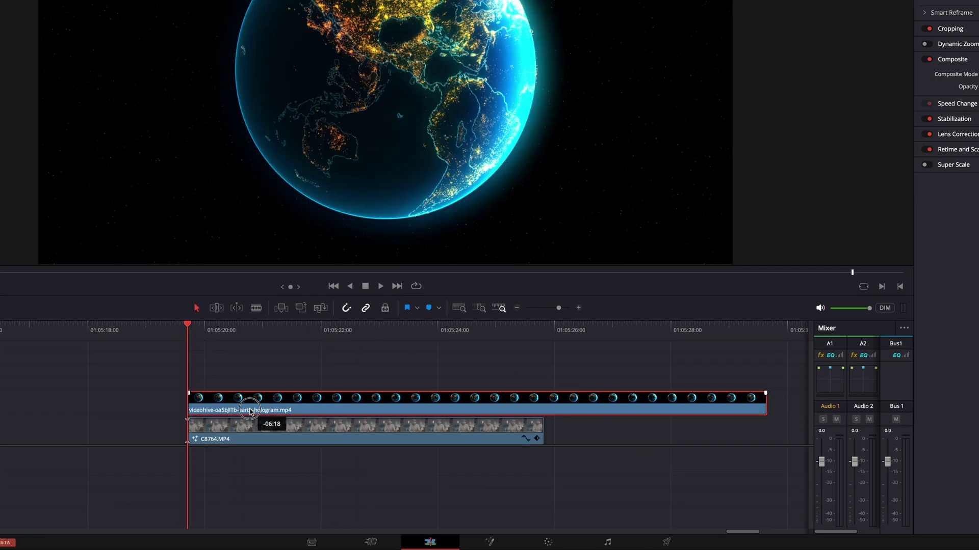
mouse_move(762, 401)
left_mouse_down()
mouse_move(541, 410)
mouse_move(457, 434)
left_mouse_up()
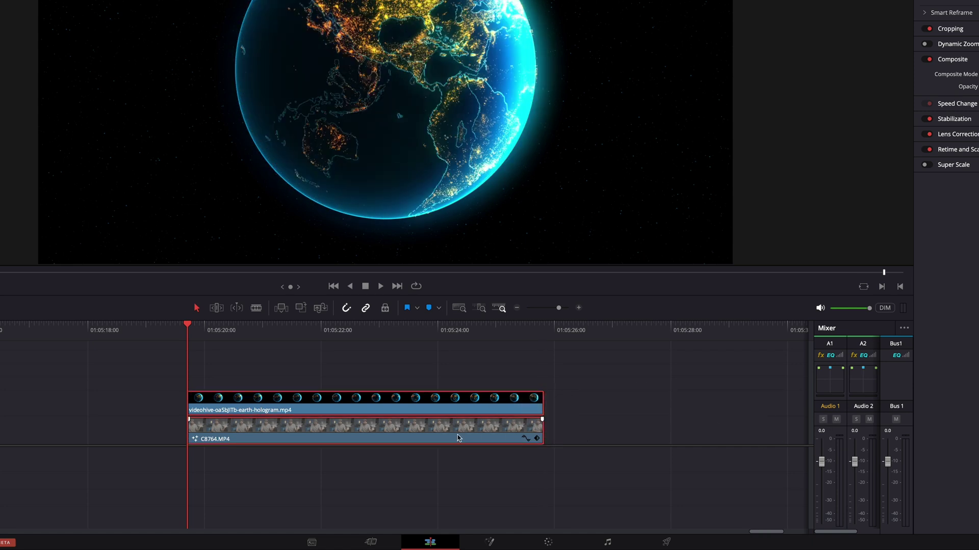
right_click(457, 436)
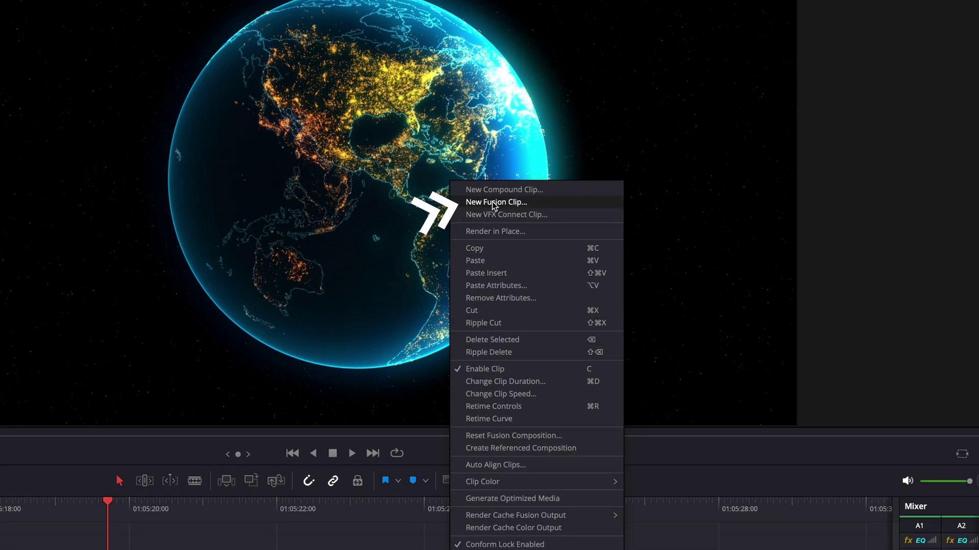
left_click(494, 204)
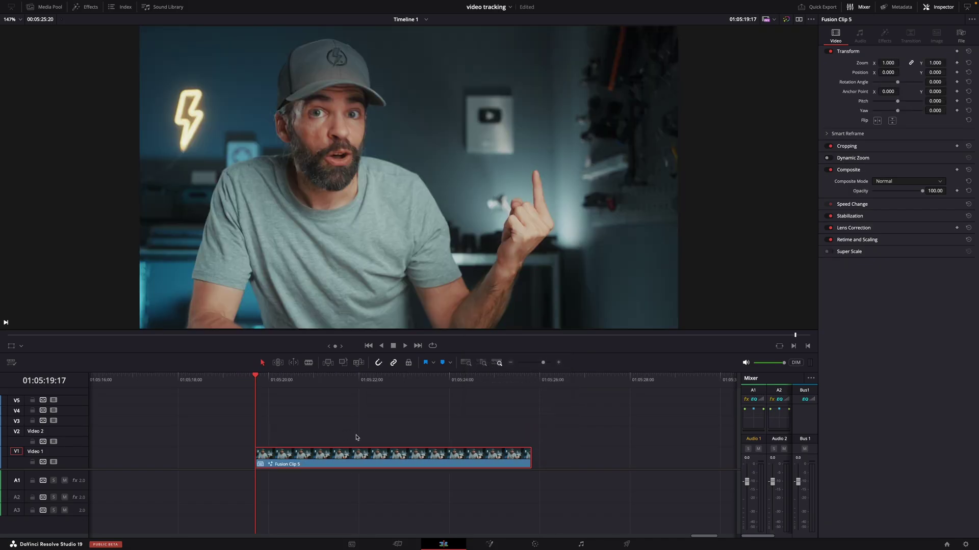
Step: Switch to the Fusion page and select the MediaIn2 and MediaIn1 nodes
left_click(490, 544)
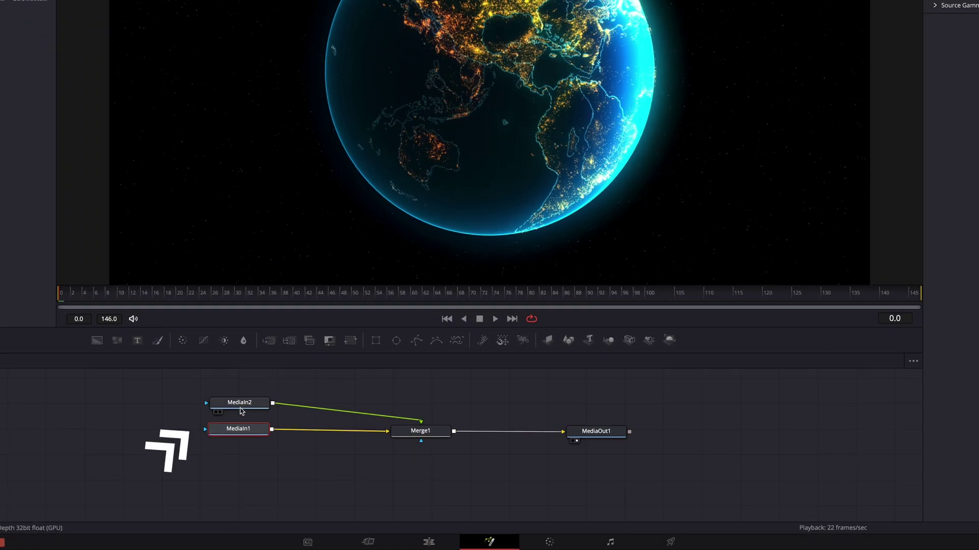
left_click(300, 440)
left_click(243, 431)
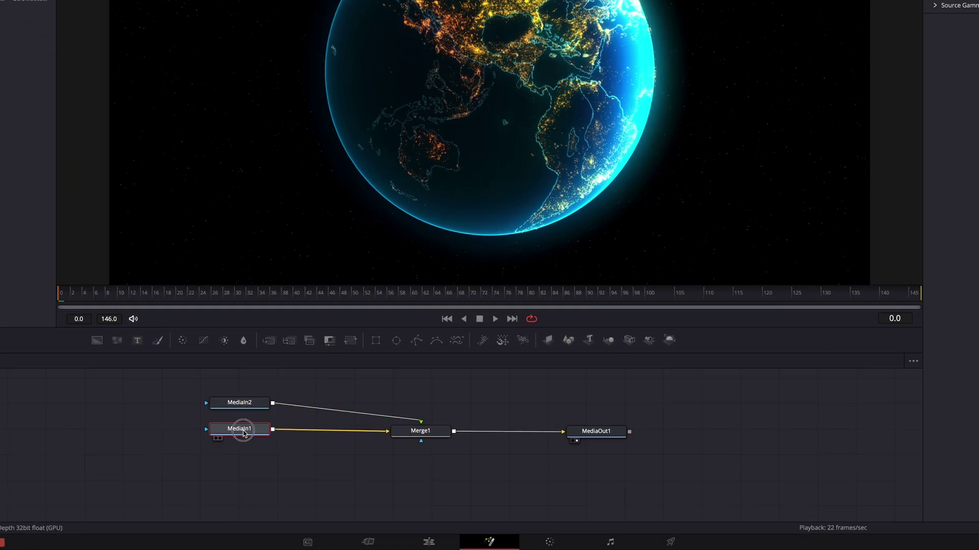
left_click_drag(244, 433, 240, 398)
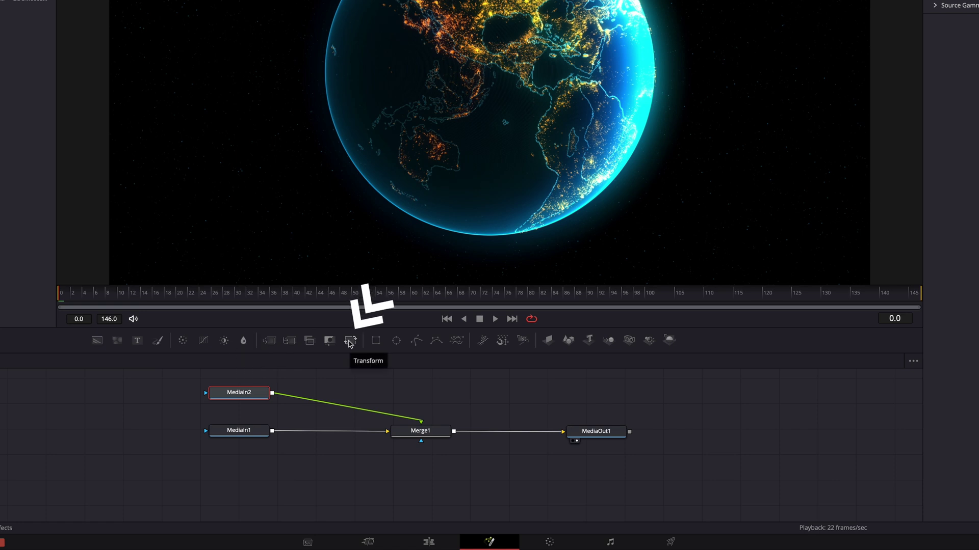
Step: Add a Transform after MediaIn2, shrinking the earth to about 0.41 and moving it left and down
left_click(350, 344)
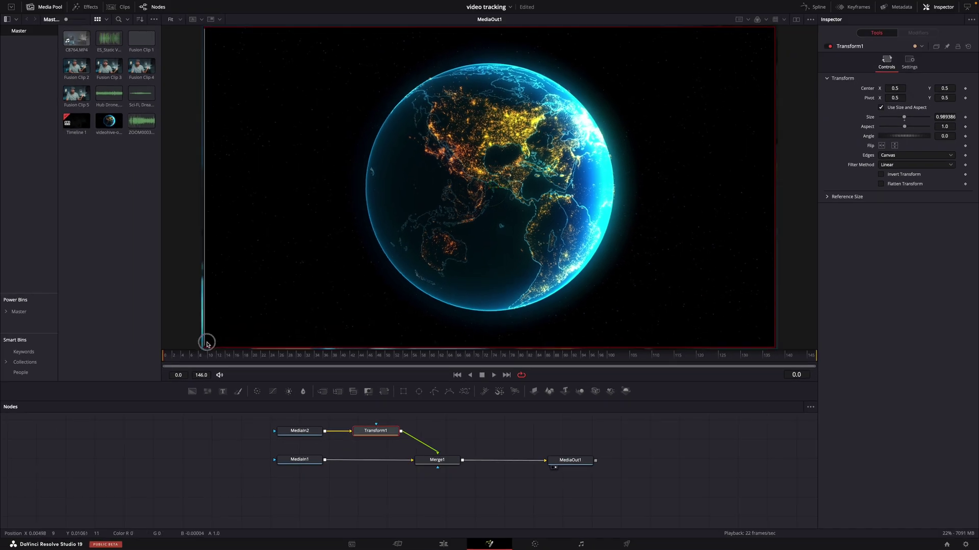
left_click_drag(203, 350, 372, 251)
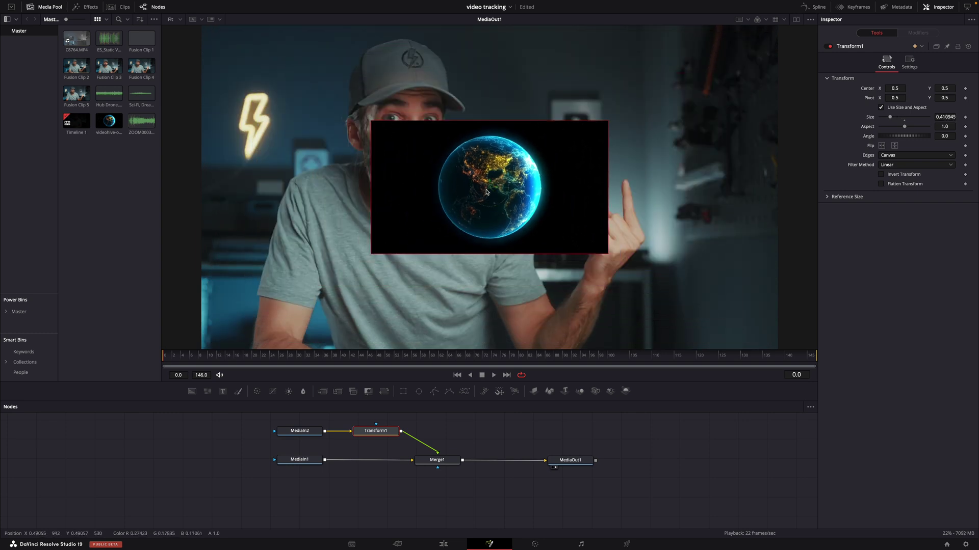
left_click_drag(486, 192, 375, 255)
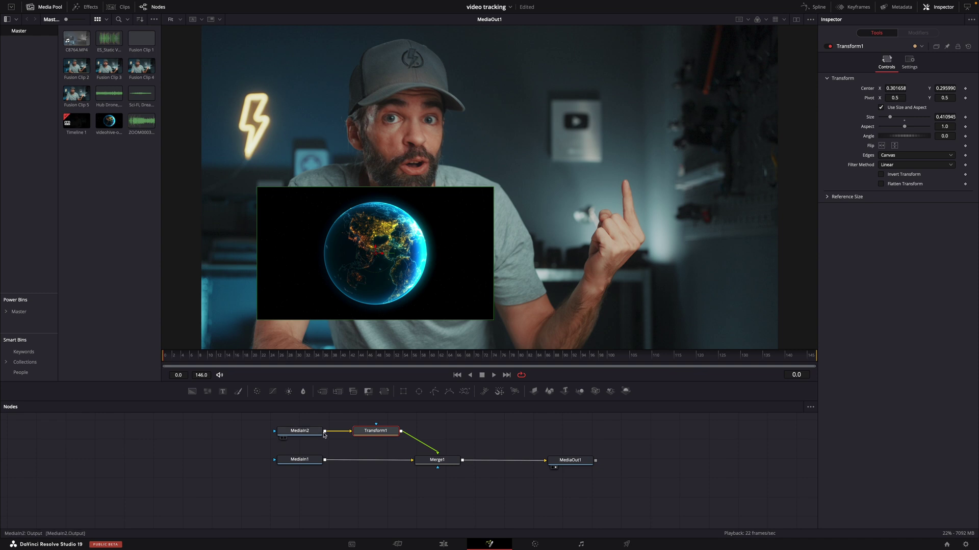
Step: Add a Tracker node after MediaIn1 via the Shift+Space tool search
left_click(302, 462)
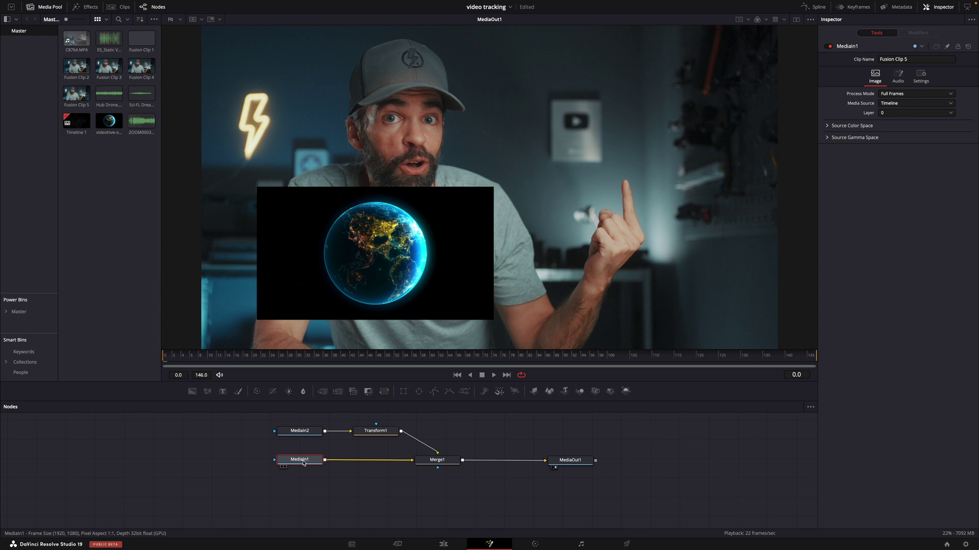
key("shift+space")
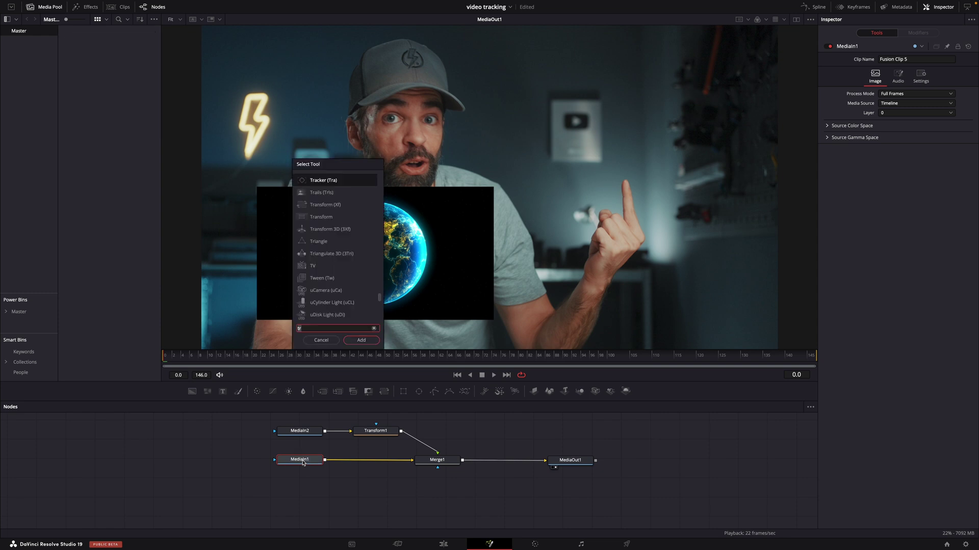
type("track")
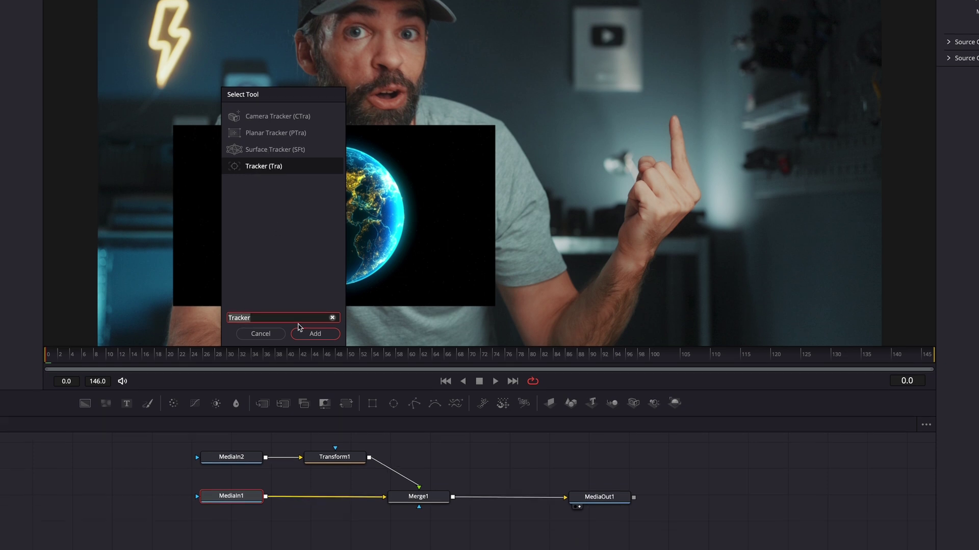
left_click(317, 320)
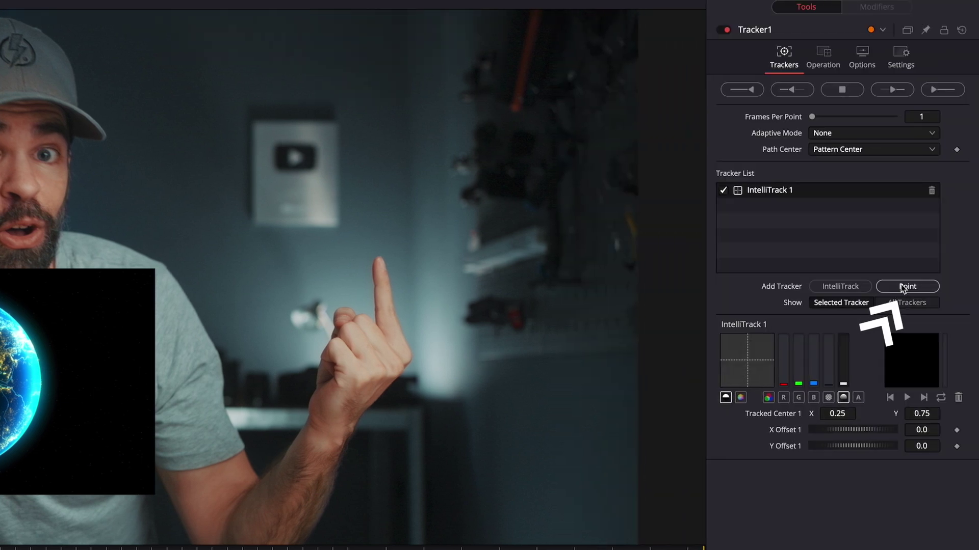
Step: Add and reposition a Point 2 tracker, then delete it, leaving only the IntelliTrack
left_click(901, 286)
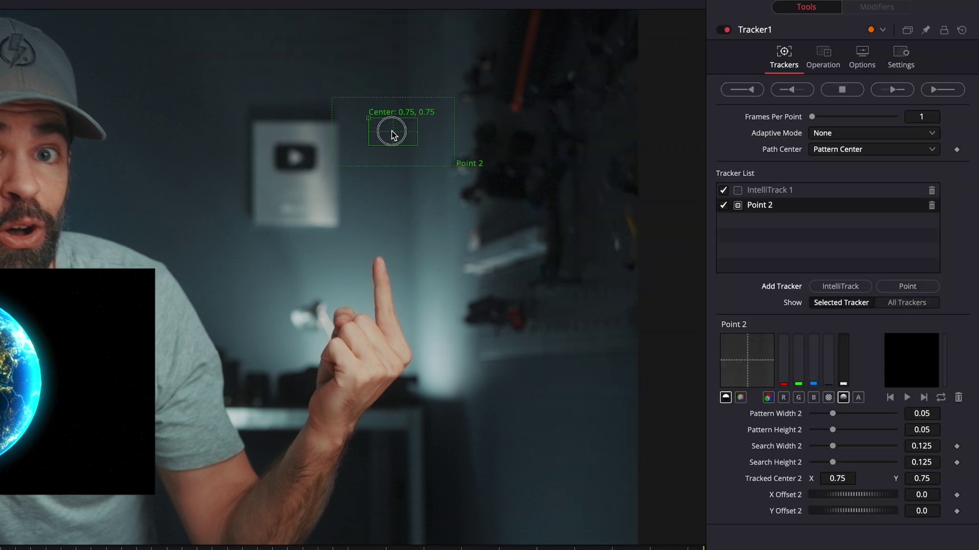
left_click_drag(375, 138, 375, 159)
left_click_drag(372, 122, 454, 123)
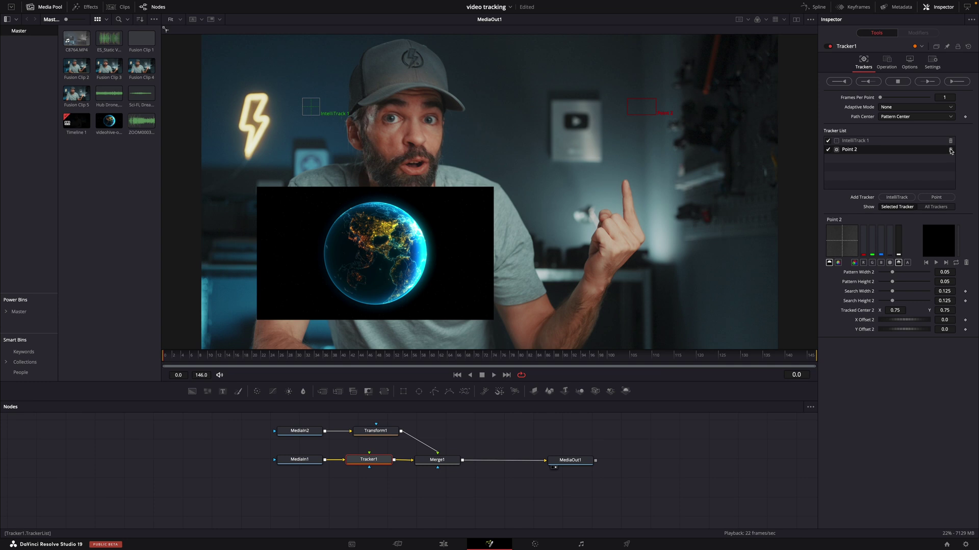
left_click(951, 150)
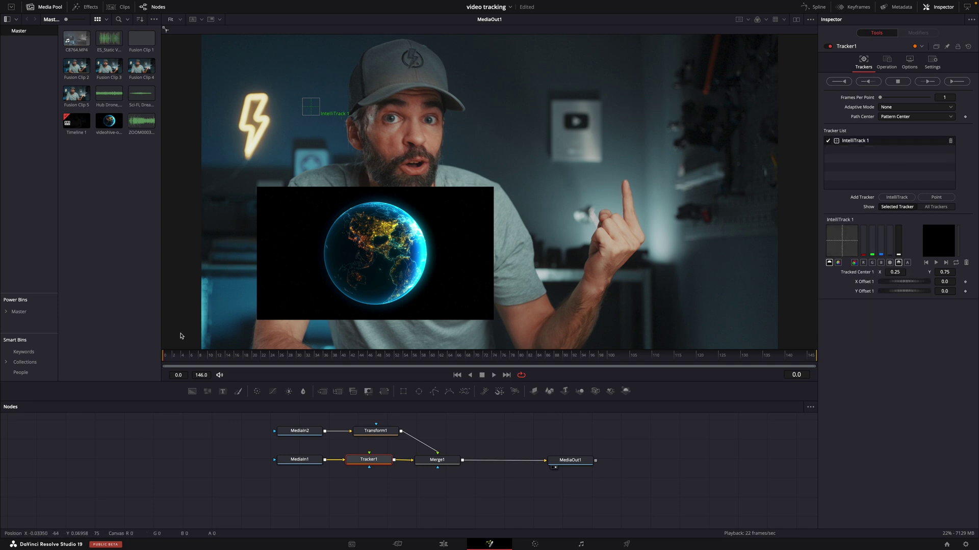
Step: Set the IntelliTrack box on the fingertip at frame one, red channel only, and track forward
left_click_drag(184, 364, 264, 366)
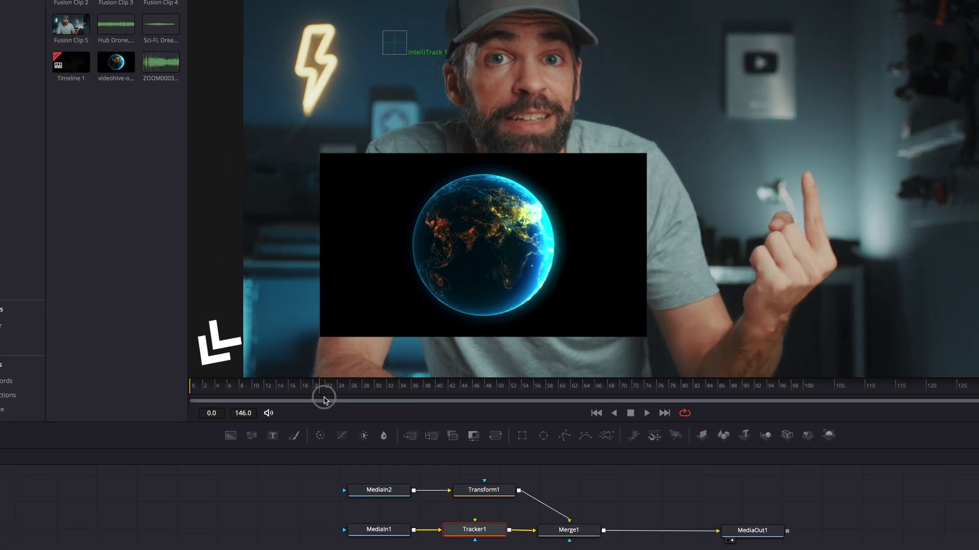
left_click_drag(323, 399, 197, 398)
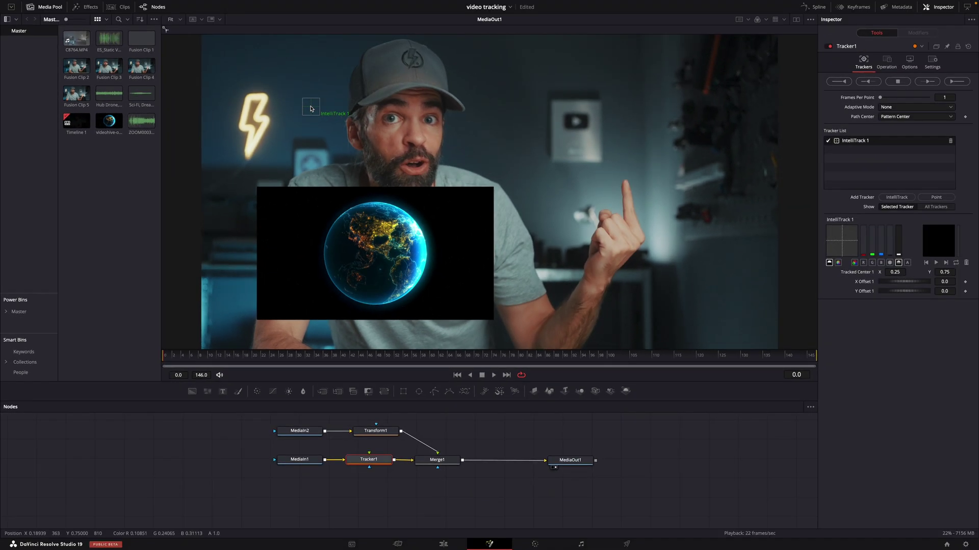
mouse_move(315, 100)
left_mouse_down()
mouse_move(627, 159)
mouse_move(625, 186)
left_mouse_up()
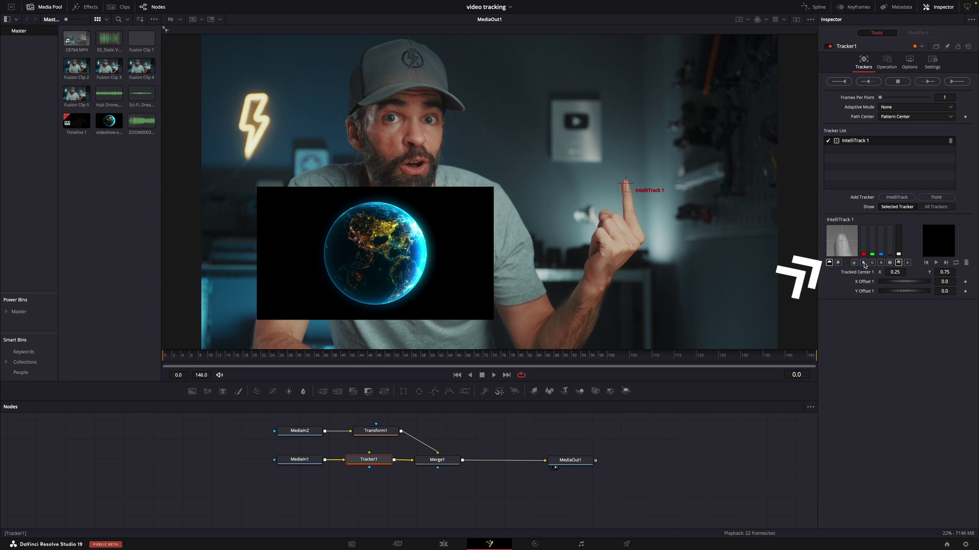
left_click(864, 263)
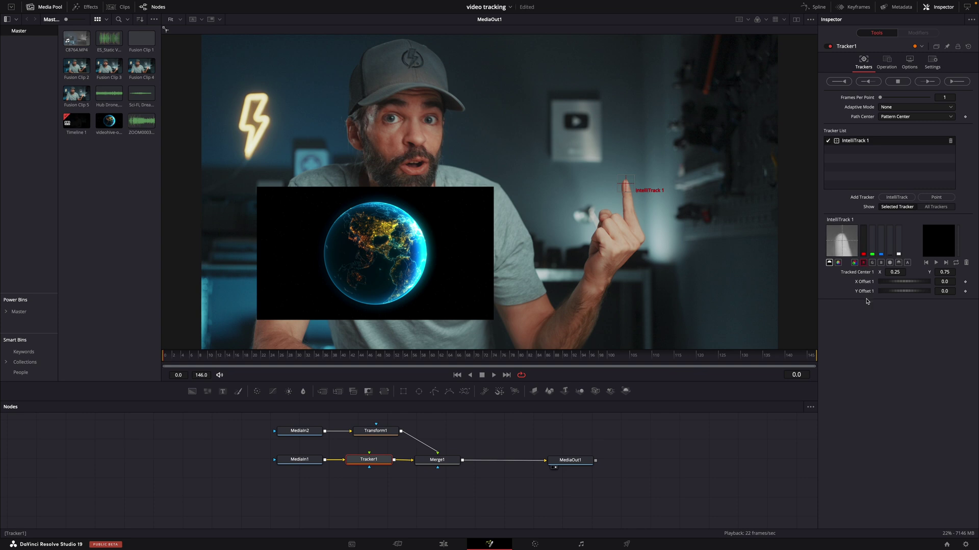
left_click(952, 82)
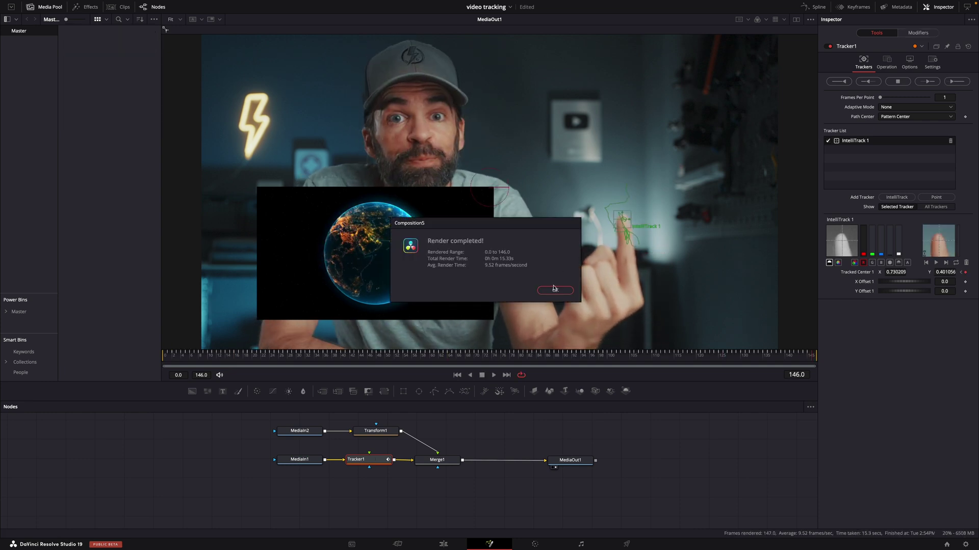
Step: Connect Transform1's Center to Tracker1's IntelliTrack 1 offset position and raise Pivot Y above the finger
left_click(554, 289)
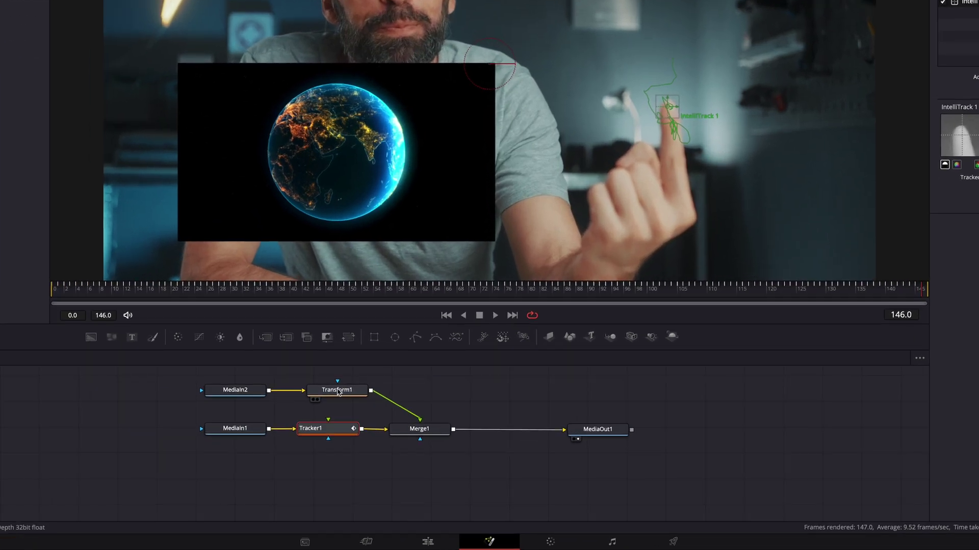
left_click(338, 392)
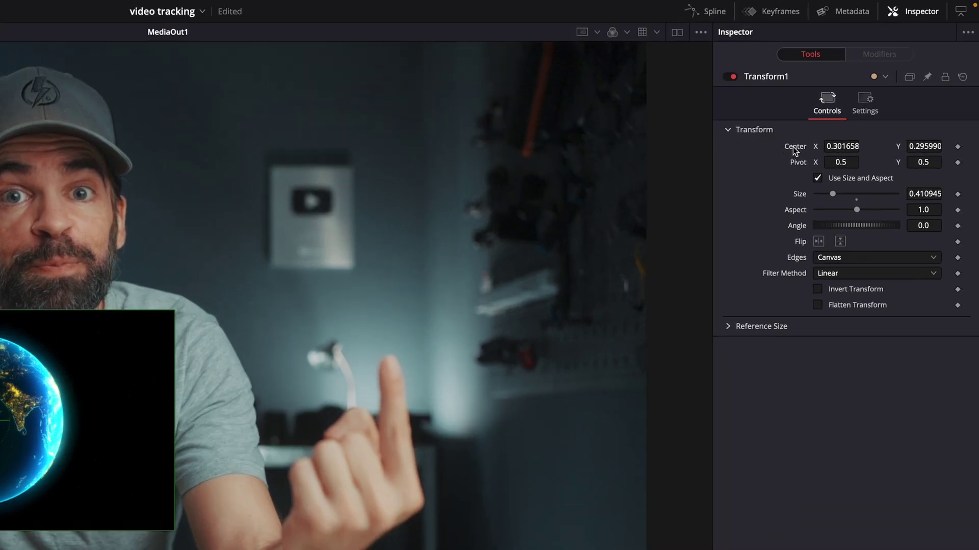
right_click(794, 148)
mouse_move(891, 131)
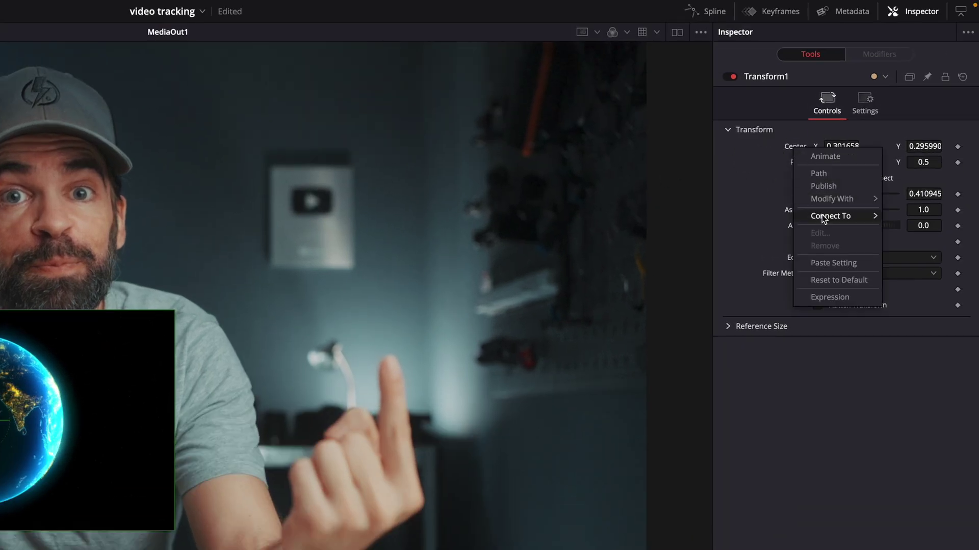
mouse_move(939, 130)
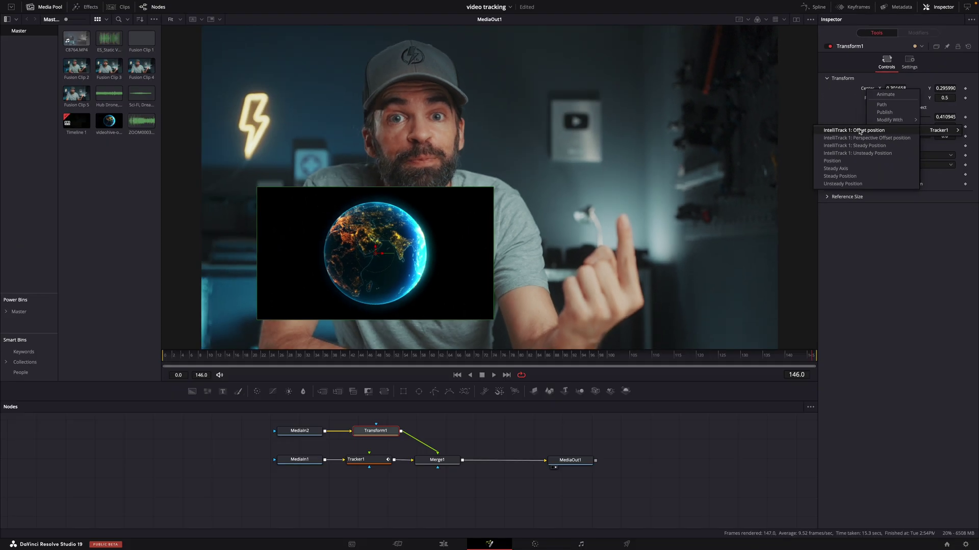
left_click(860, 131)
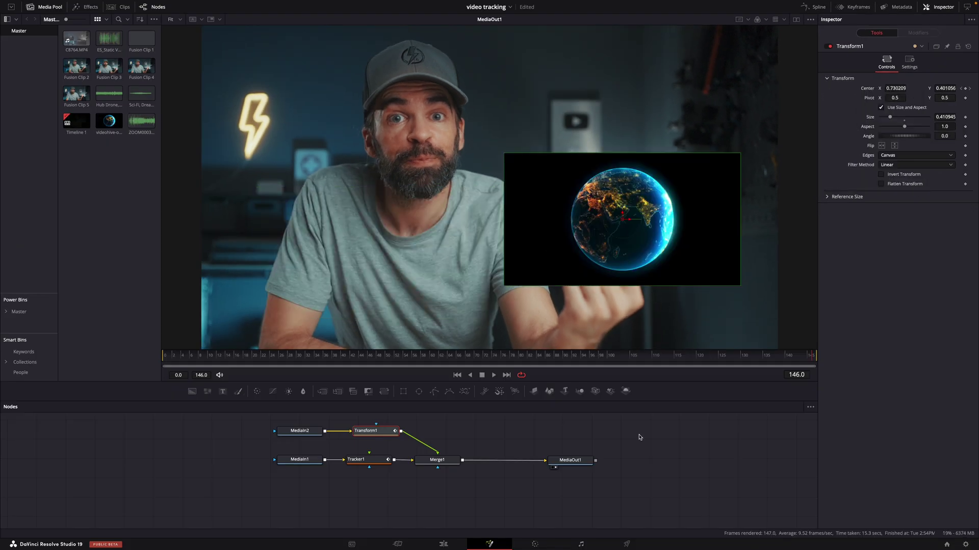
mouse_move(242, 357)
left_mouse_down()
mouse_move(431, 356)
mouse_move(163, 356)
left_mouse_up()
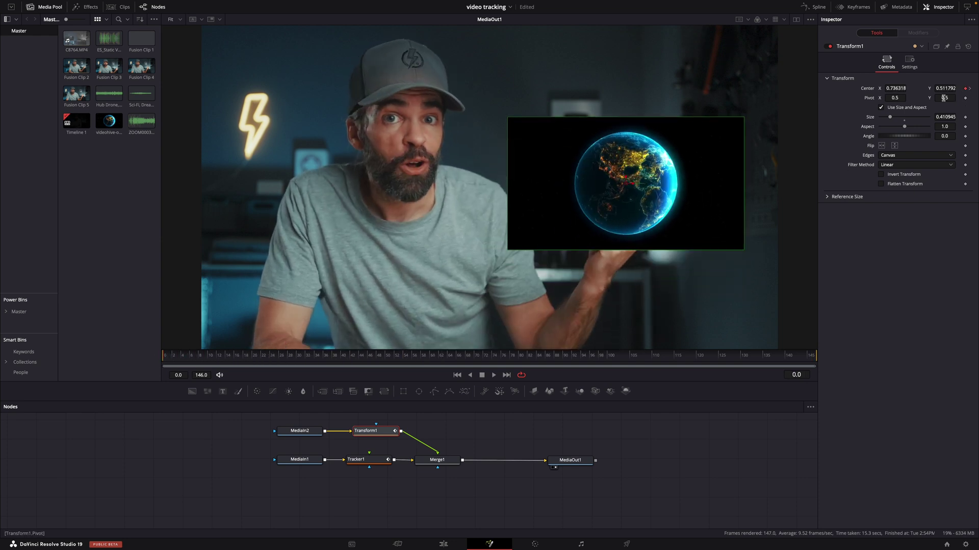
mouse_move(943, 97)
left_mouse_down()
mouse_move(479, 94)
mouse_move(571, 103)
left_mouse_up()
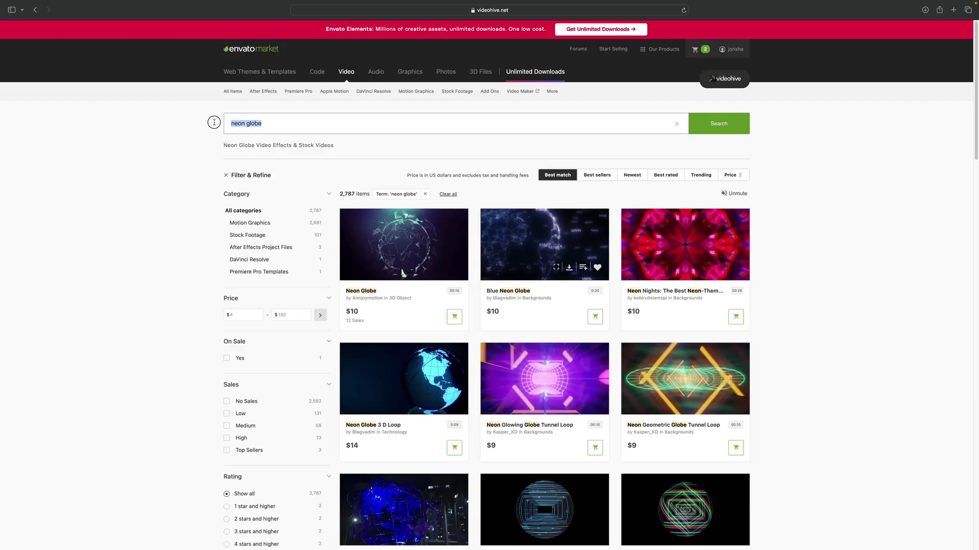
mouse_move(684, 240)
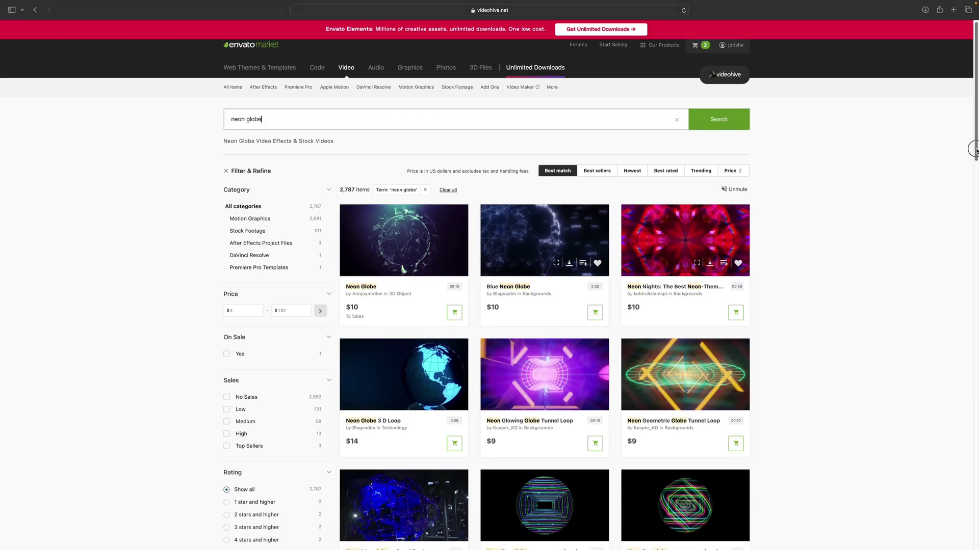
left_click_drag(974, 150, 975, 295)
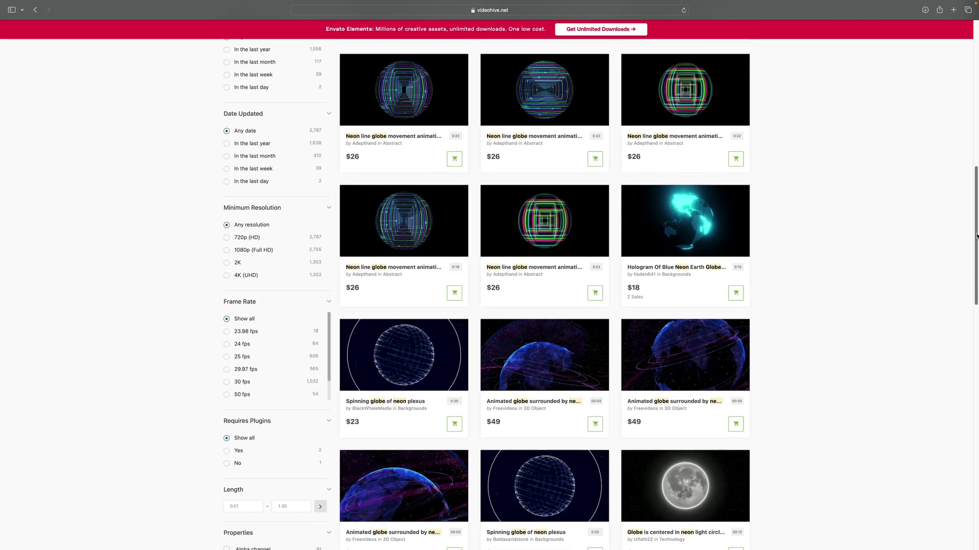
left_click_drag(975, 238, 972, 351)
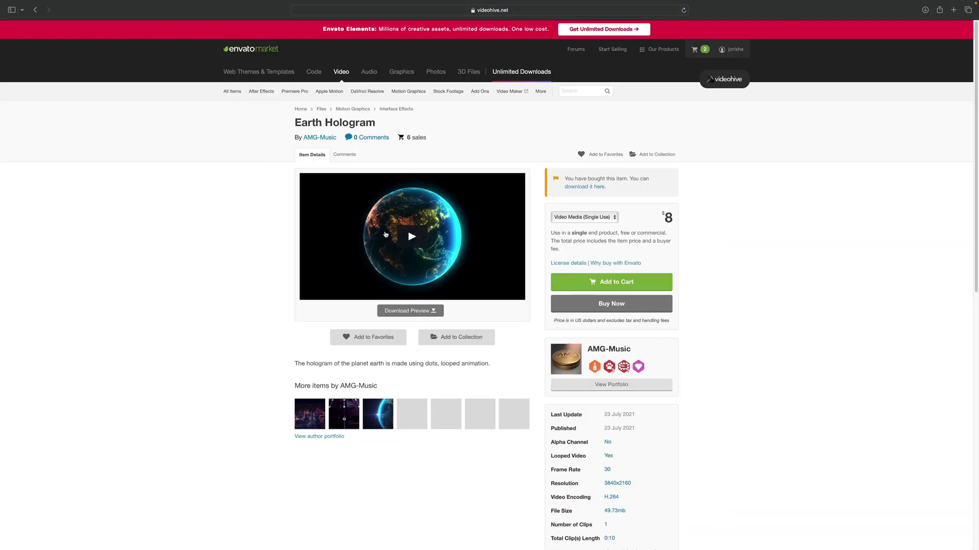
Step: Play the Earth Hologram preview on VideoHive, then close it
left_click(385, 234)
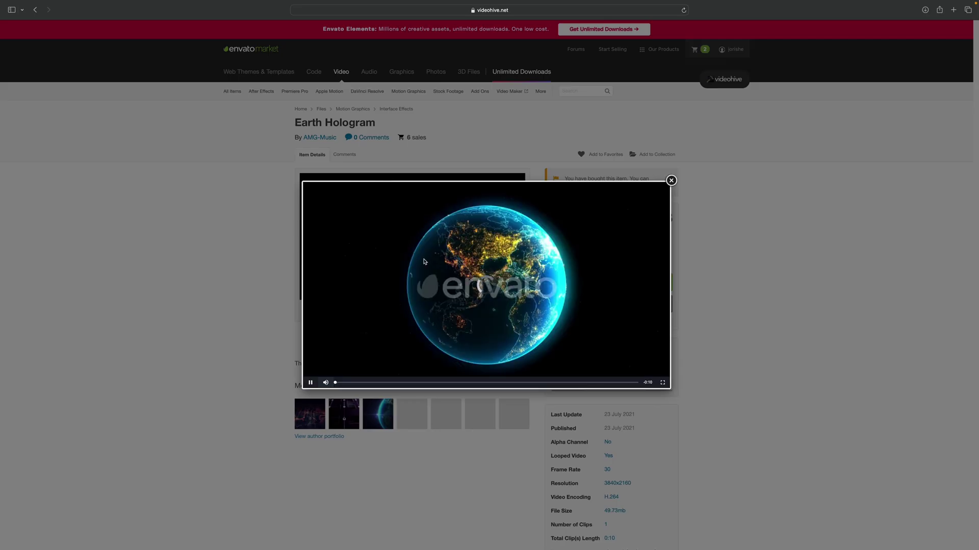
left_click(688, 189)
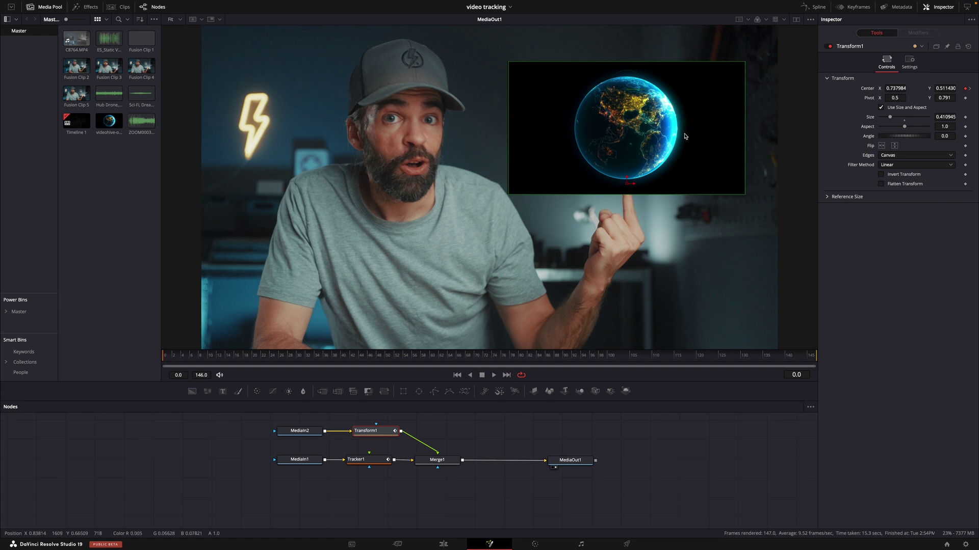
scroll(684, 137, "up", 5)
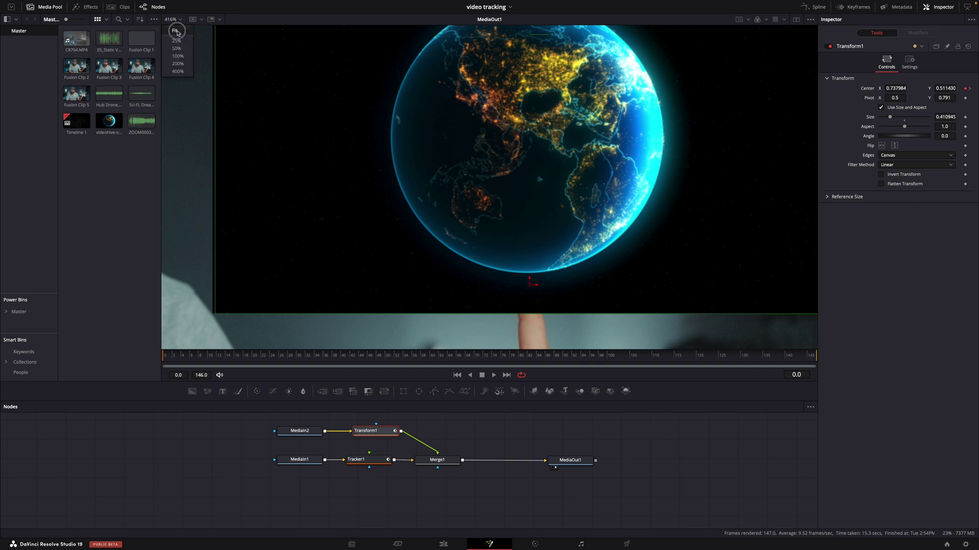
left_click(176, 32)
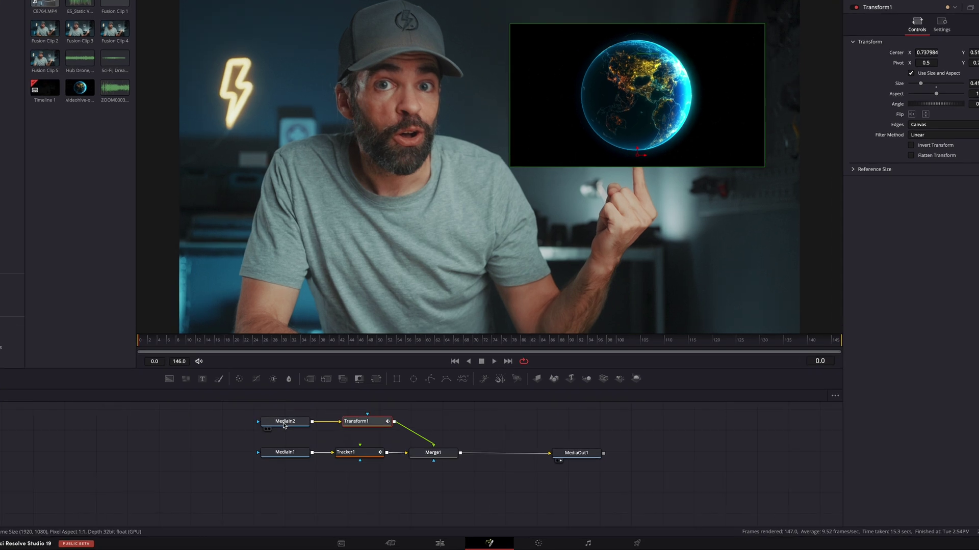
Step: Shift MediaIn2 left, add an Ellipse mask to the globe, and increase its Soft Edge
left_click_drag(298, 433, 258, 434)
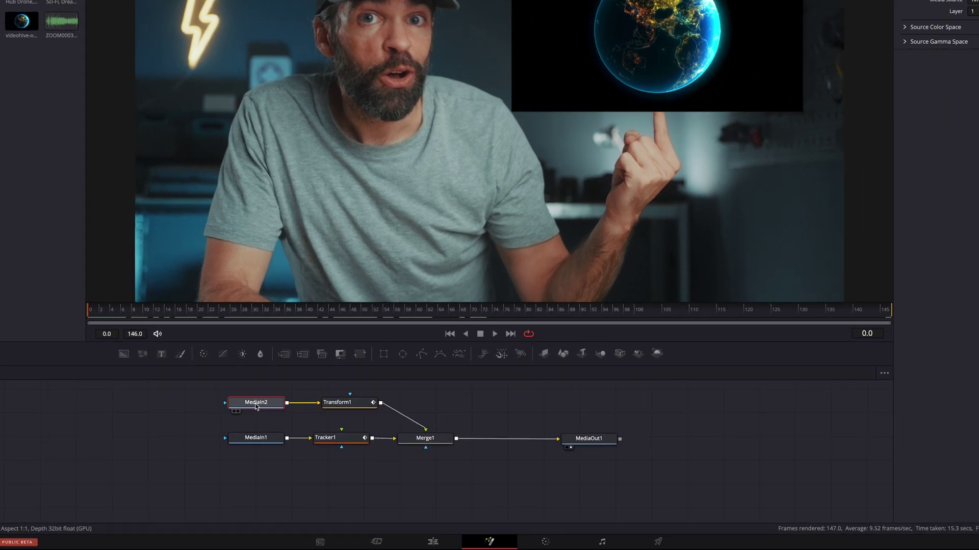
left_click_drag(206, 407, 201, 407)
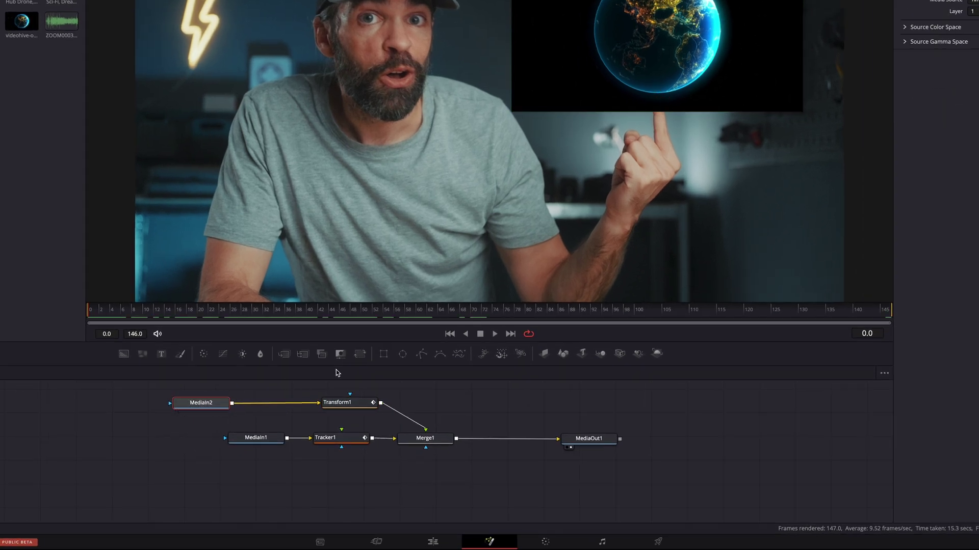
left_click(402, 355)
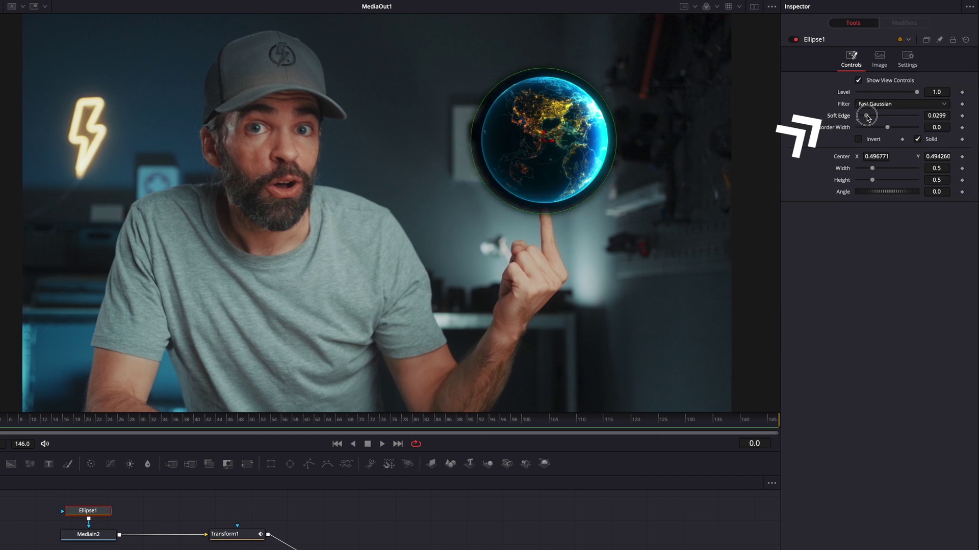
left_click_drag(867, 115, 871, 115)
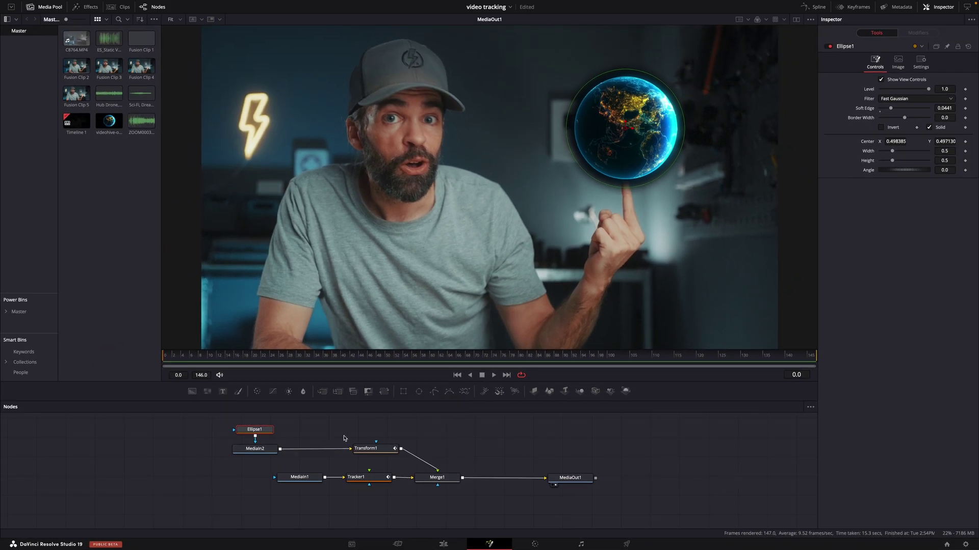
Step: Set Merge1's Apply Mode to Screen and scrub forward to preview the hologram
left_click(441, 479)
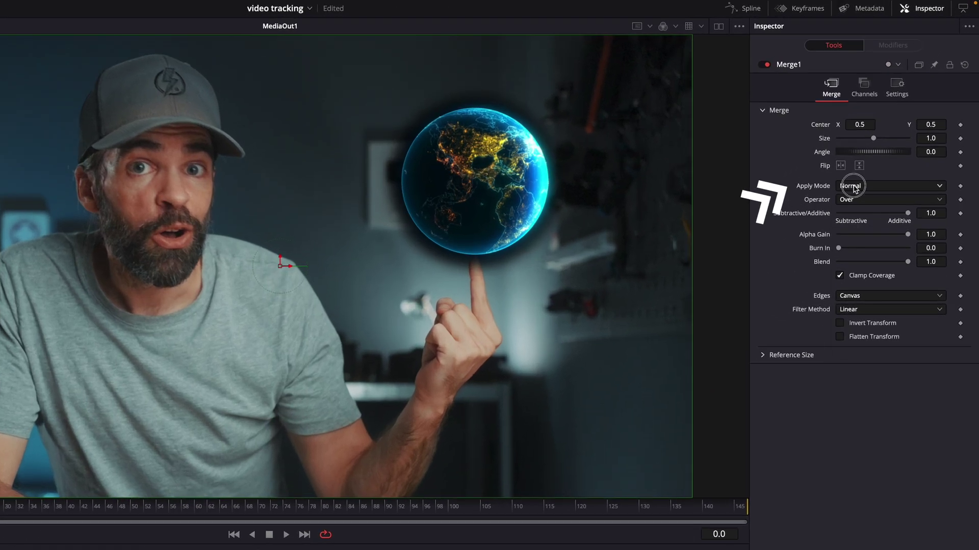
left_click(854, 188)
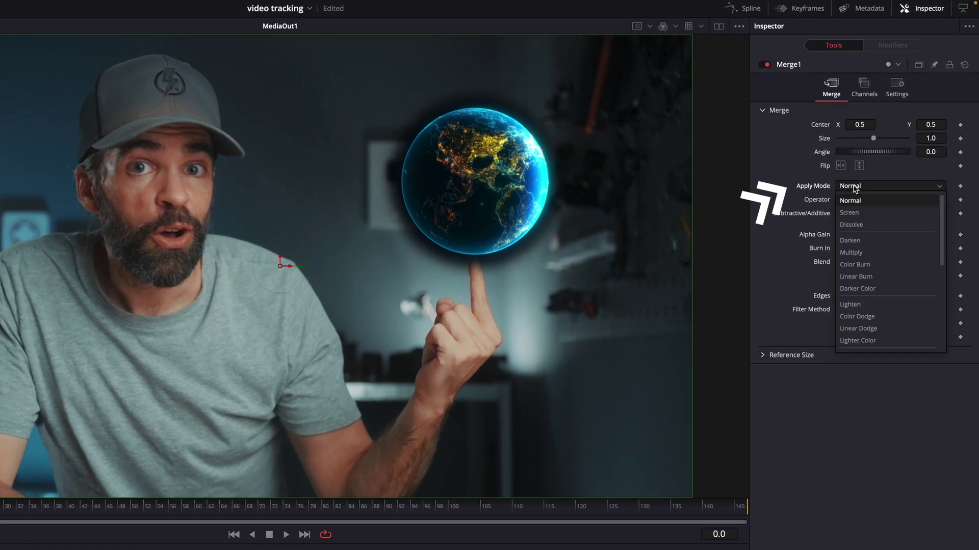
left_click(849, 214)
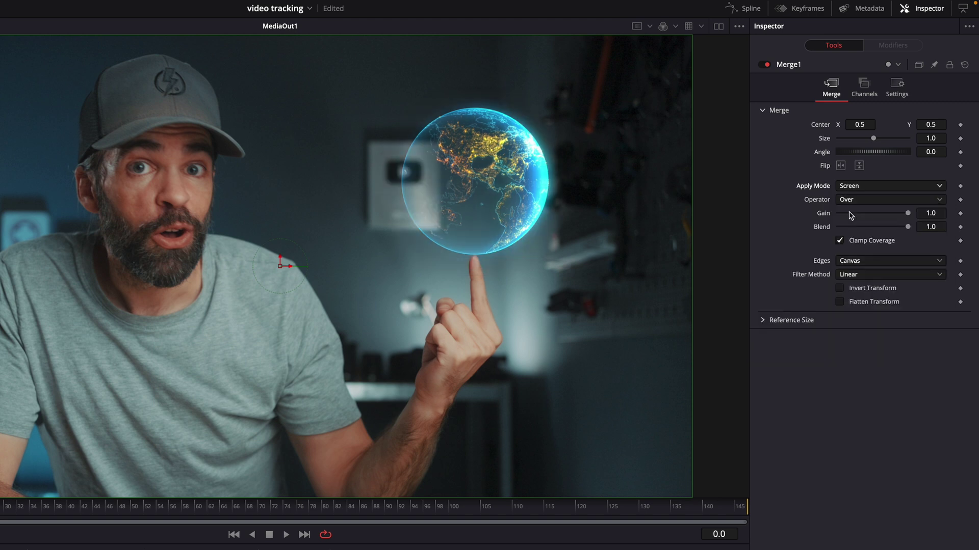
mouse_move(7, 516)
left_mouse_down()
mouse_move(164, 517)
mouse_move(0, 517)
left_mouse_up()
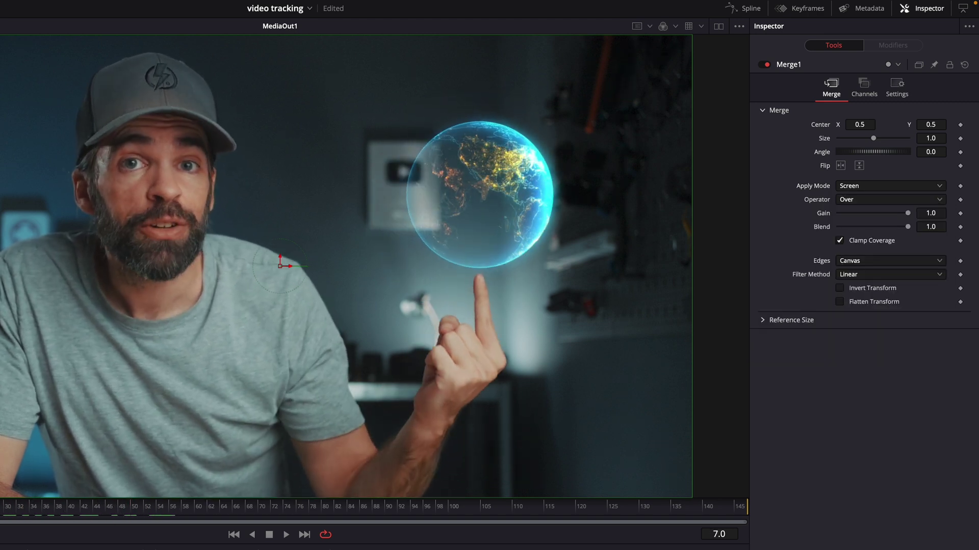